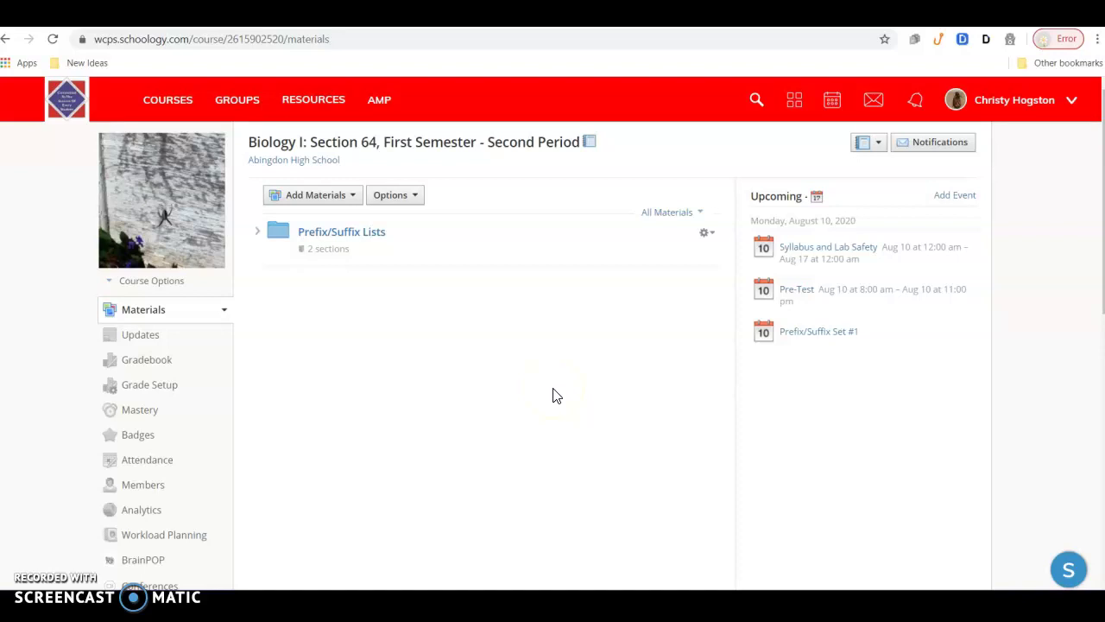
# View the contents of the Prefix/Suffix Lists folder and check the upcoming Prefix/Suffix Set #1 event in the course materials
pyautogui.click(365, 240)
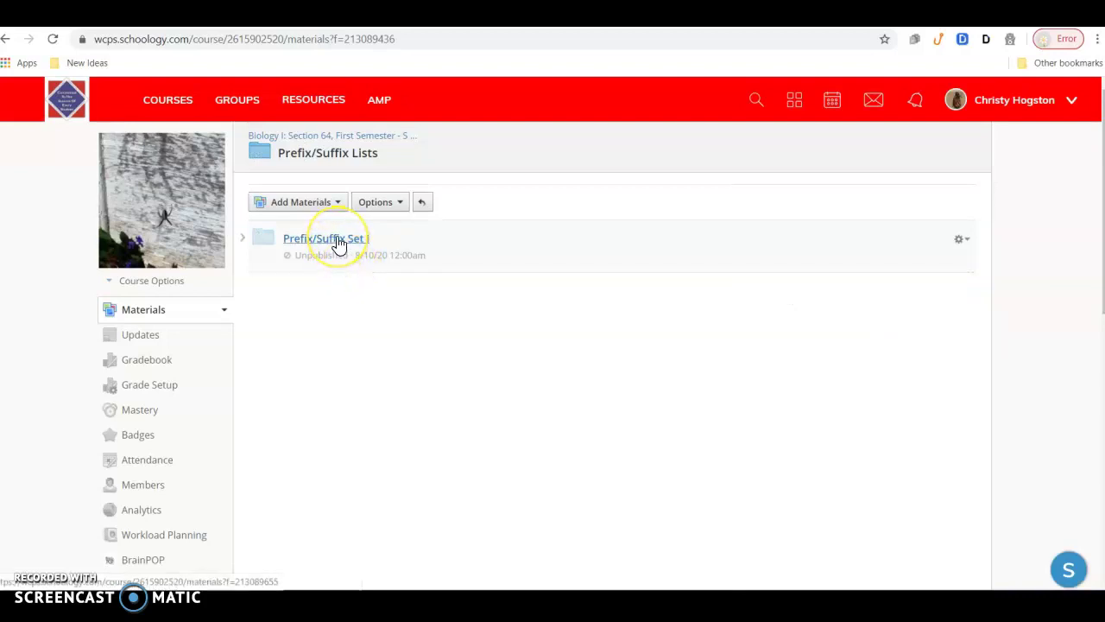
pyautogui.click(6, 39)
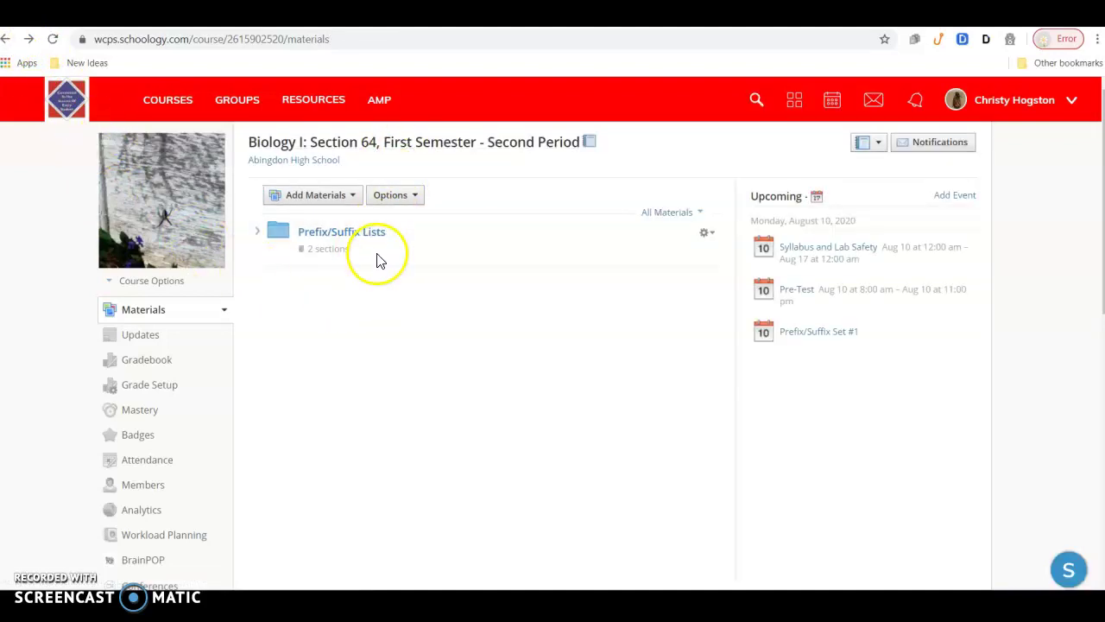
pyautogui.click(796, 337)
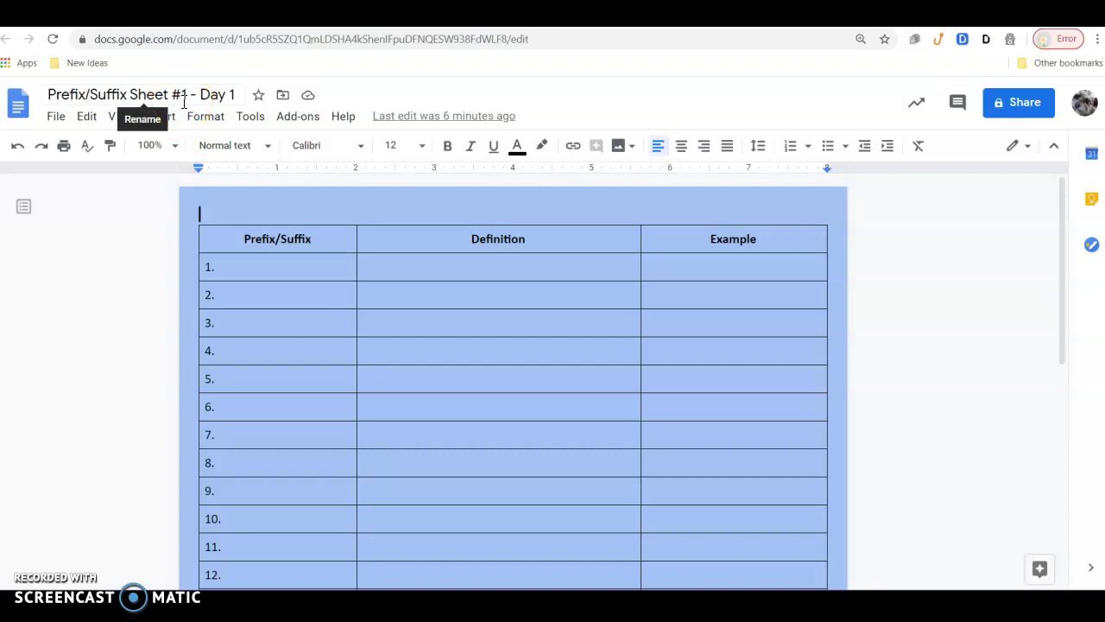
pyautogui.click(204, 102)
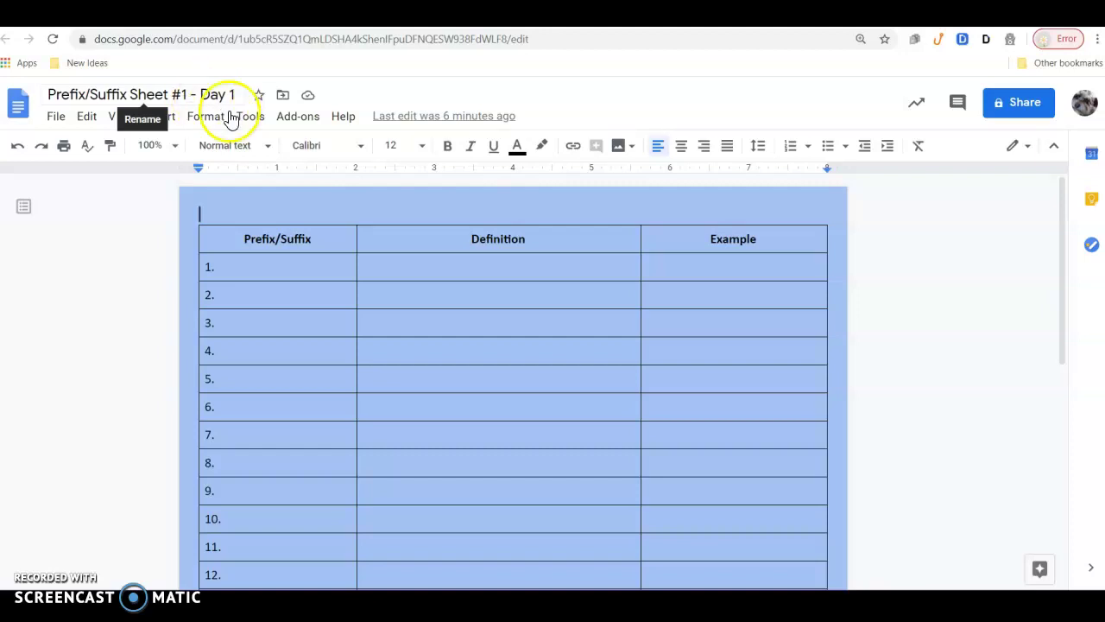
pyautogui.write('1')
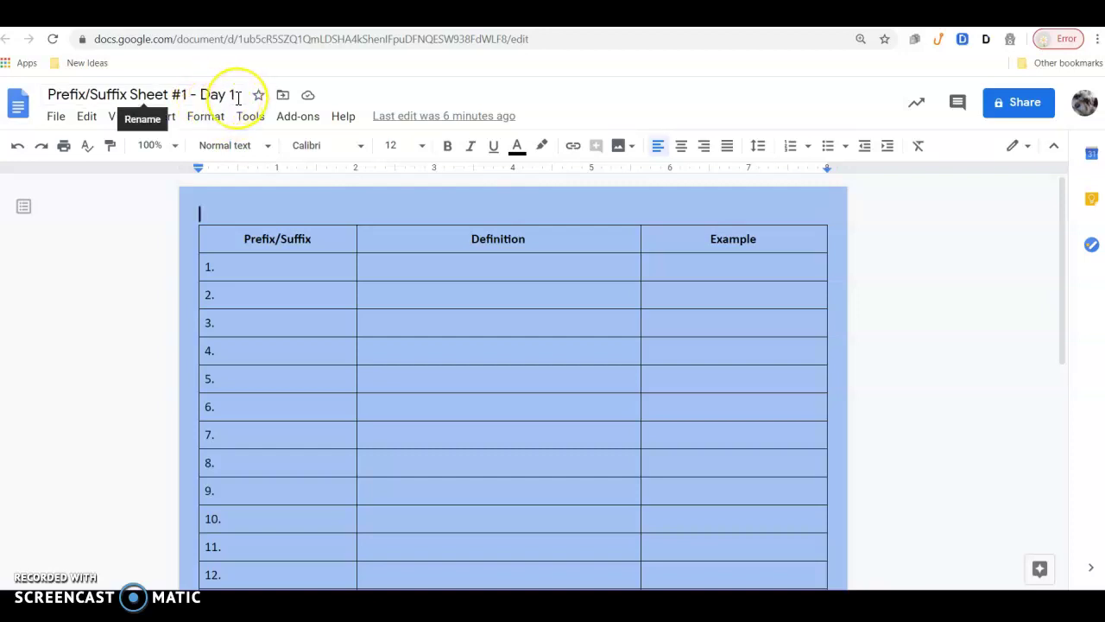
pyautogui.click(279, 183)
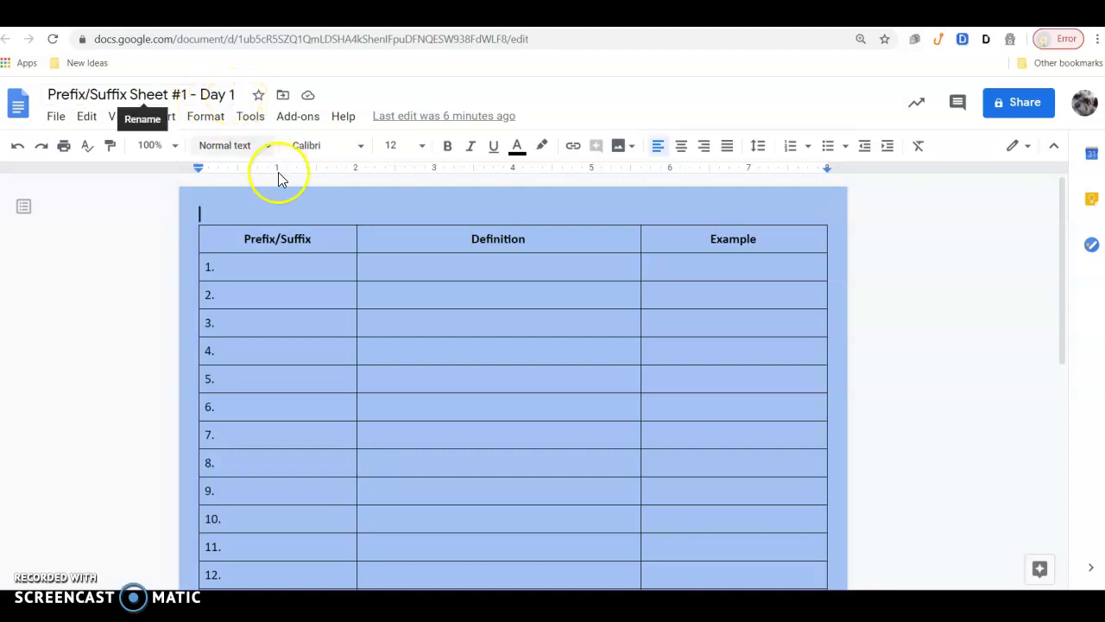
# Enter "bio" as numbered item 1 in the table's Prefix/Suffix column
pyautogui.click(241, 259)
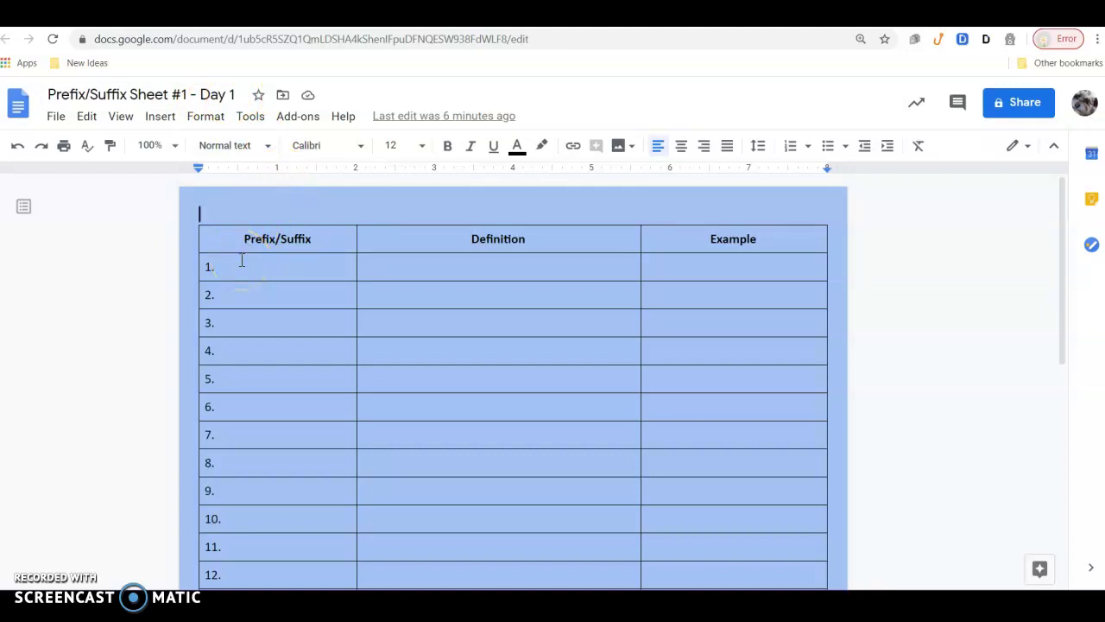
pyautogui.click(240, 266)
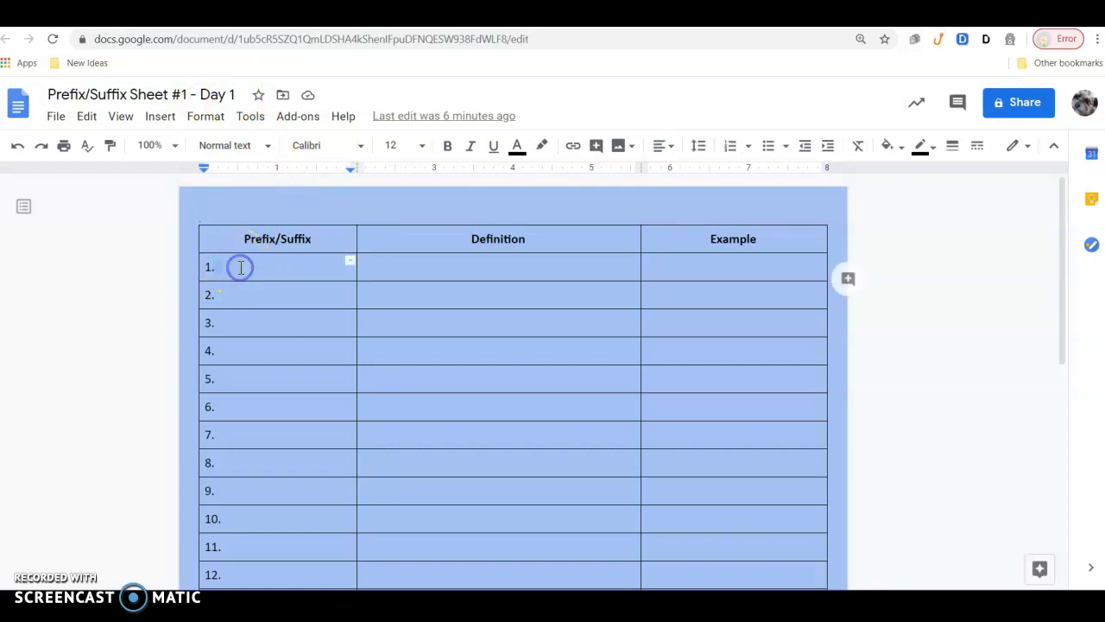
pyautogui.click(240, 267)
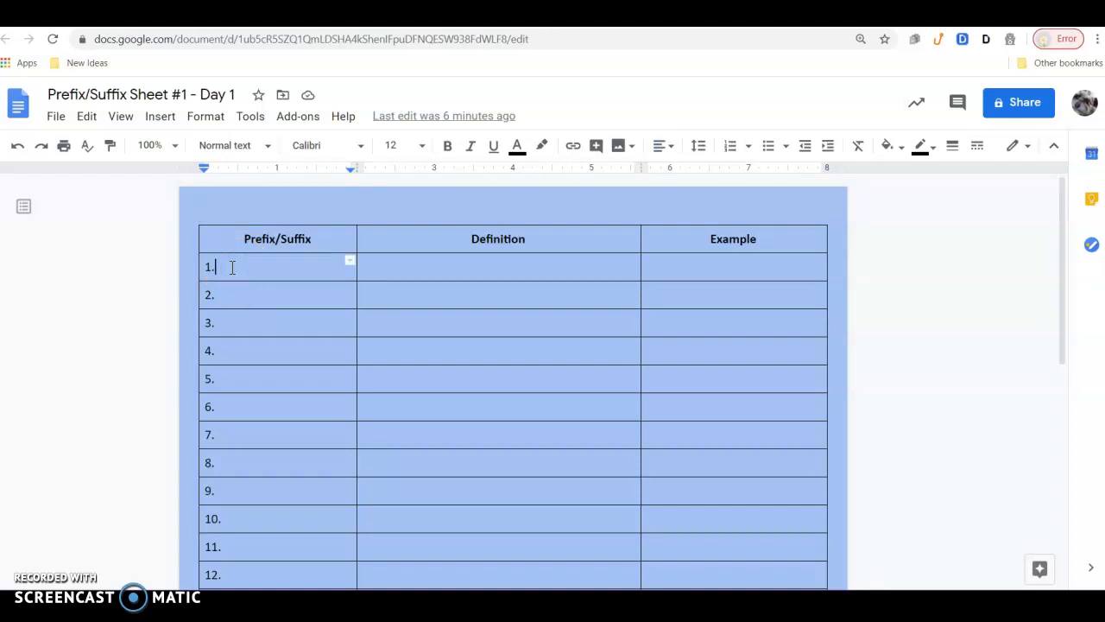
pyautogui.click(219, 267)
pyautogui.click(221, 270)
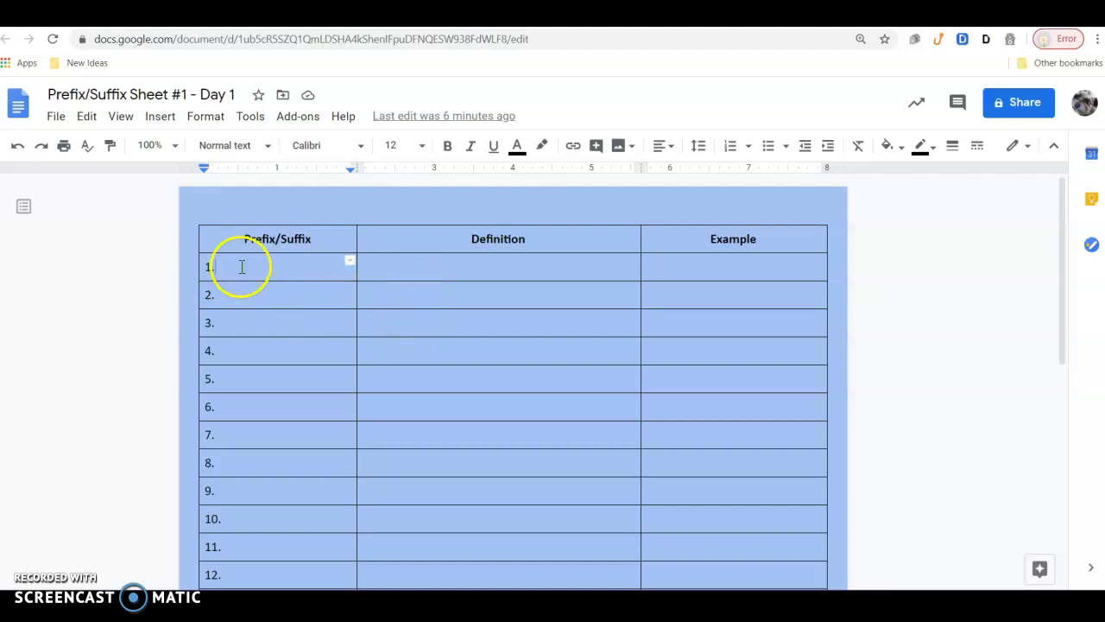
pyautogui.click(240, 265)
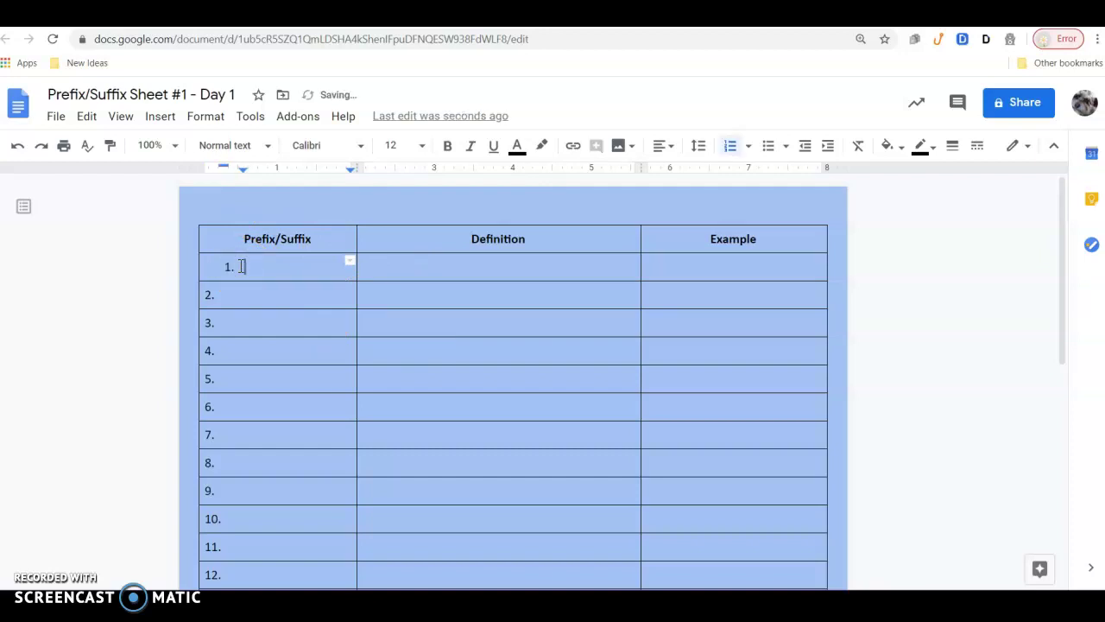
pyautogui.write('bio')
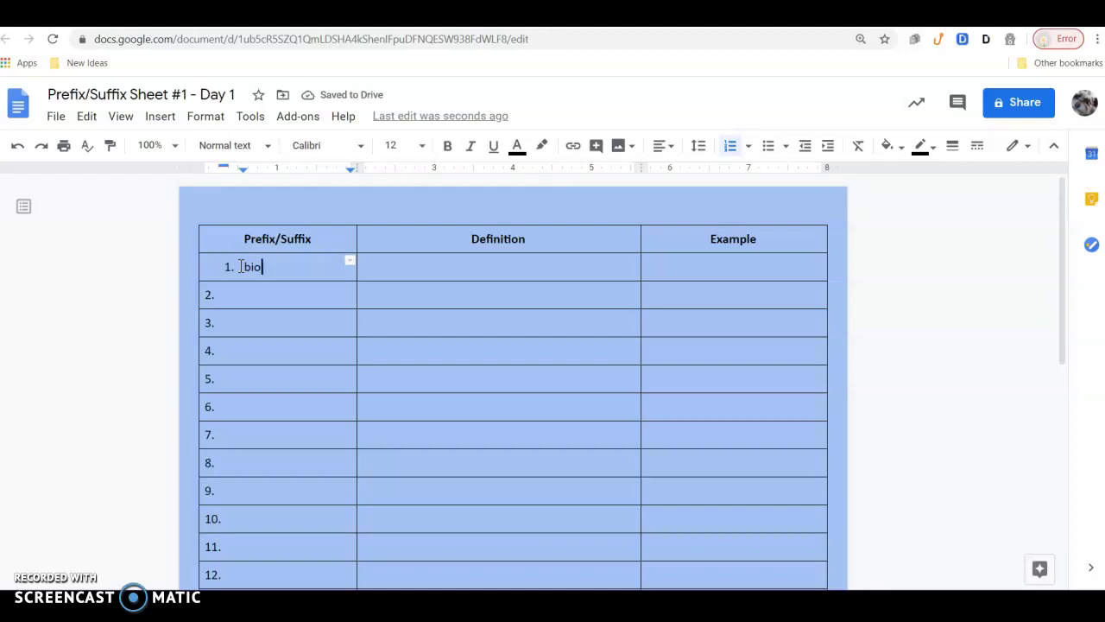
# Set the font size of the "bio" entry to 14
pyautogui.click(240, 267)
pyautogui.tripleClick(255, 268)
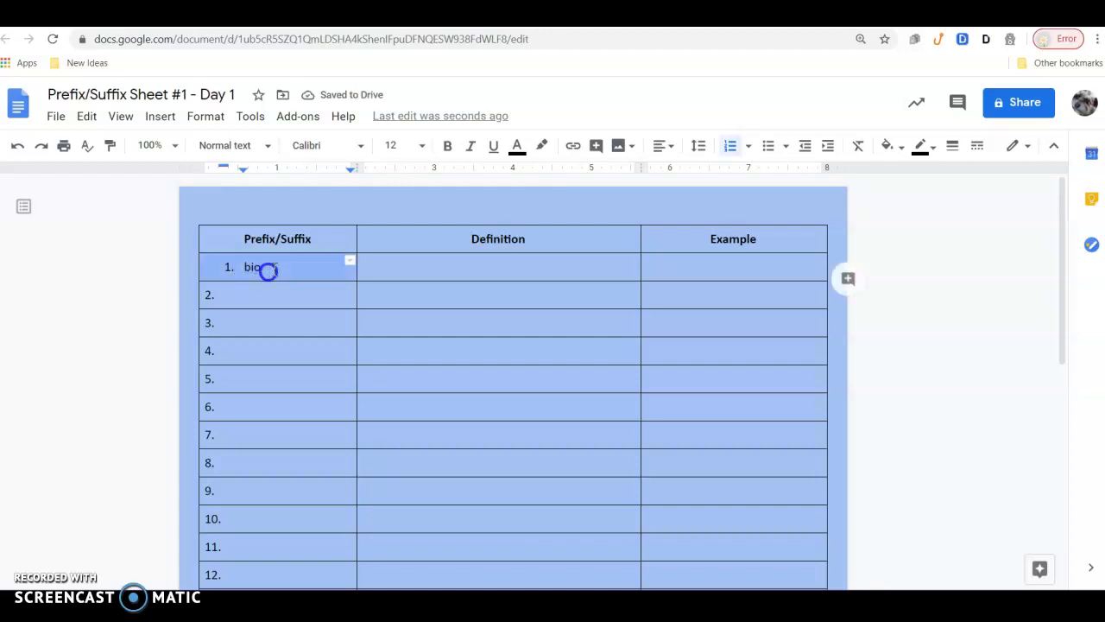
pyautogui.click(422, 147)
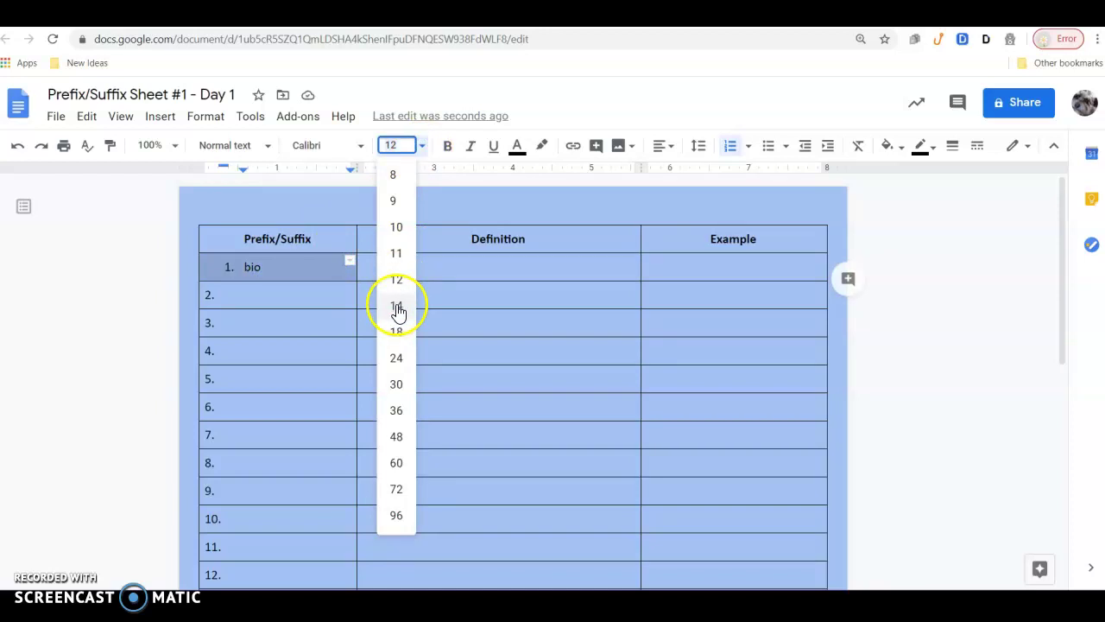
pyautogui.click(396, 307)
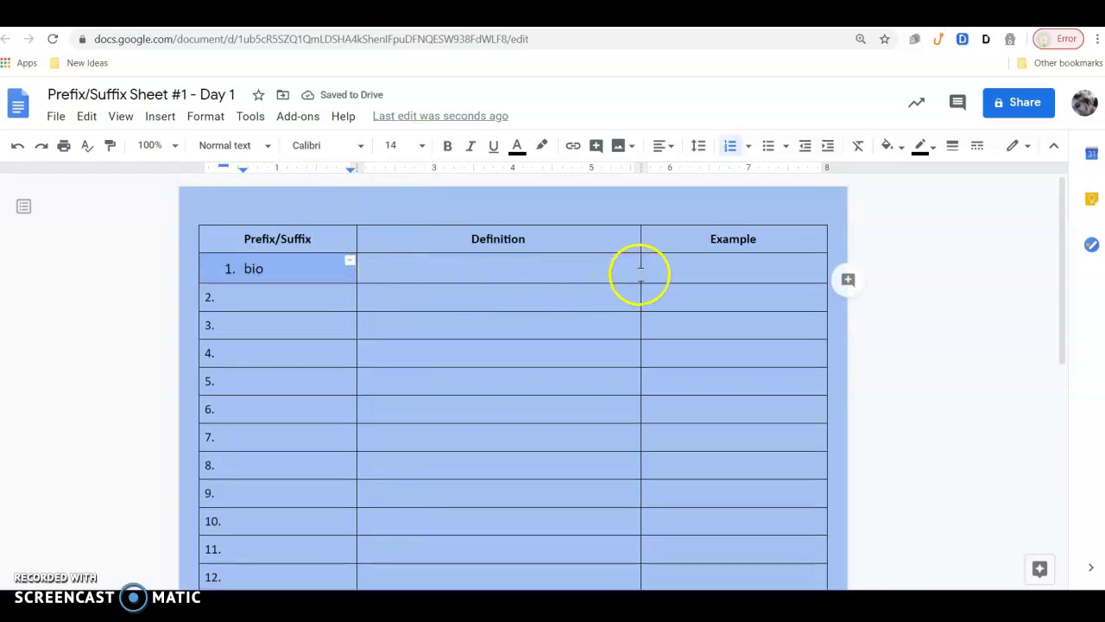
# Fill in the bio row with the example "biology" and the definition "Life or living"
pyautogui.click(671, 273)
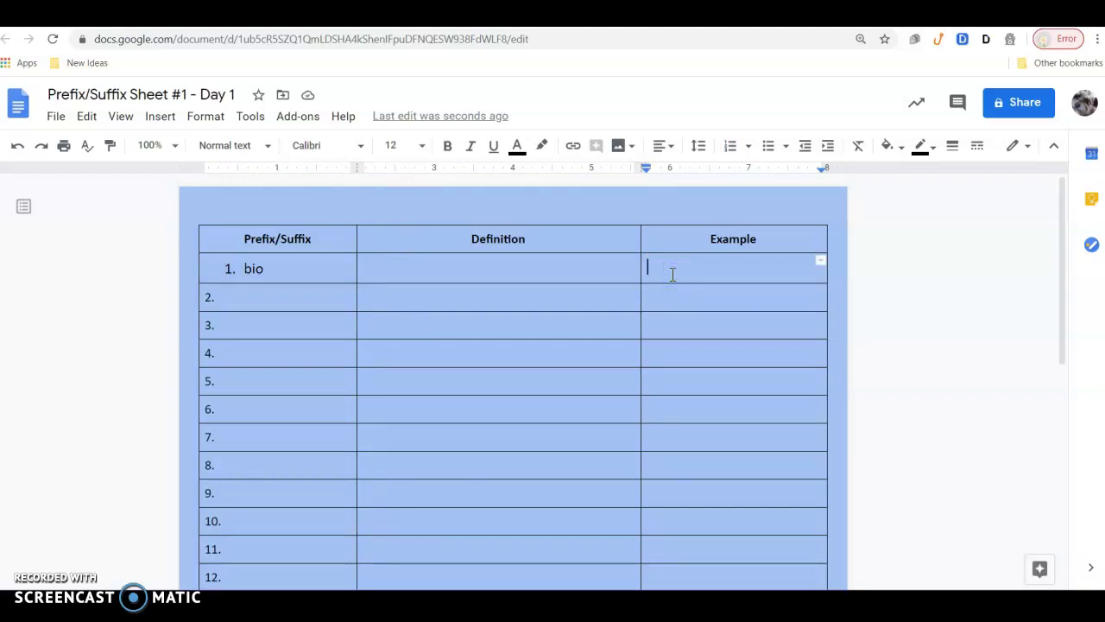
pyautogui.write('biology')
pyautogui.click(458, 275)
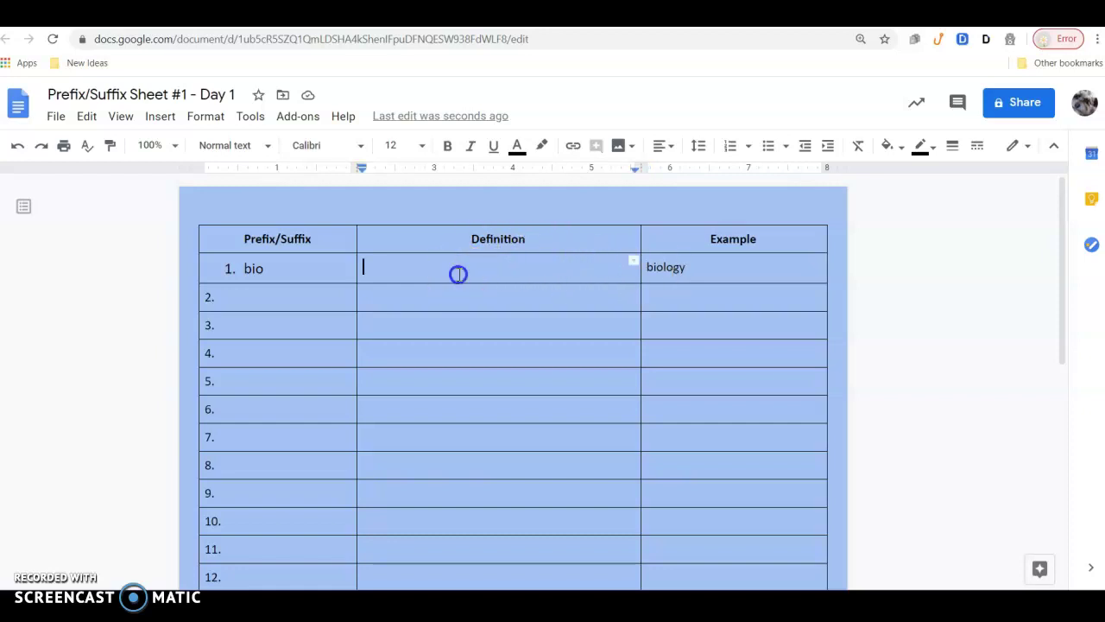
pyautogui.write('lif')
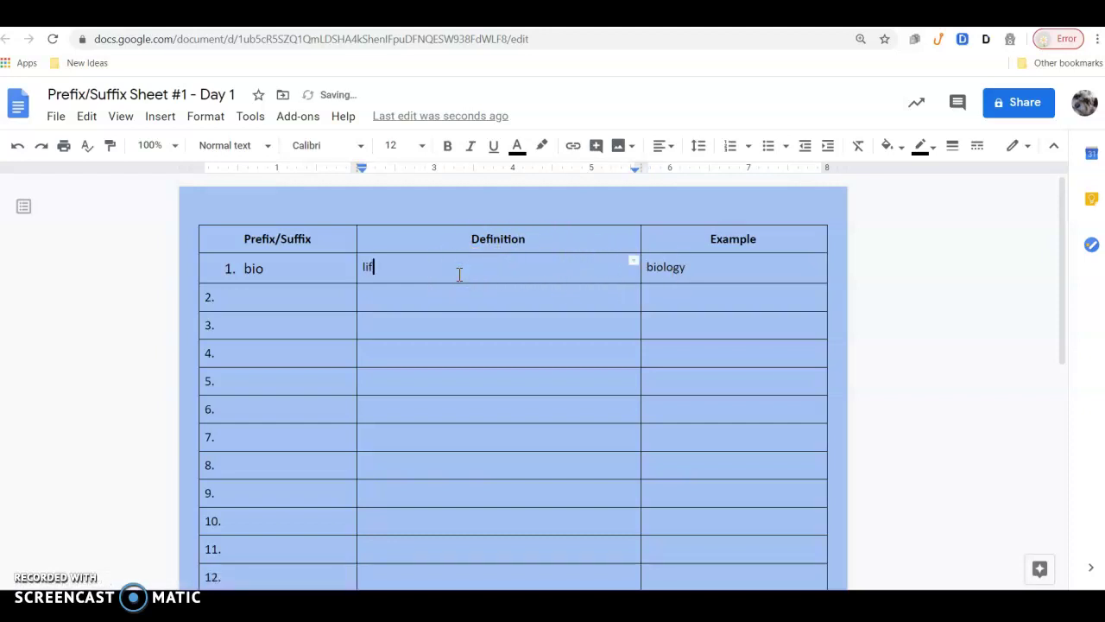
pyautogui.write('e or living')
# Set the font size of the bio row's definition and example to 14
pyautogui.click(373, 267)
pyautogui.moveTo(374, 266); pyautogui.dragTo(683, 271)
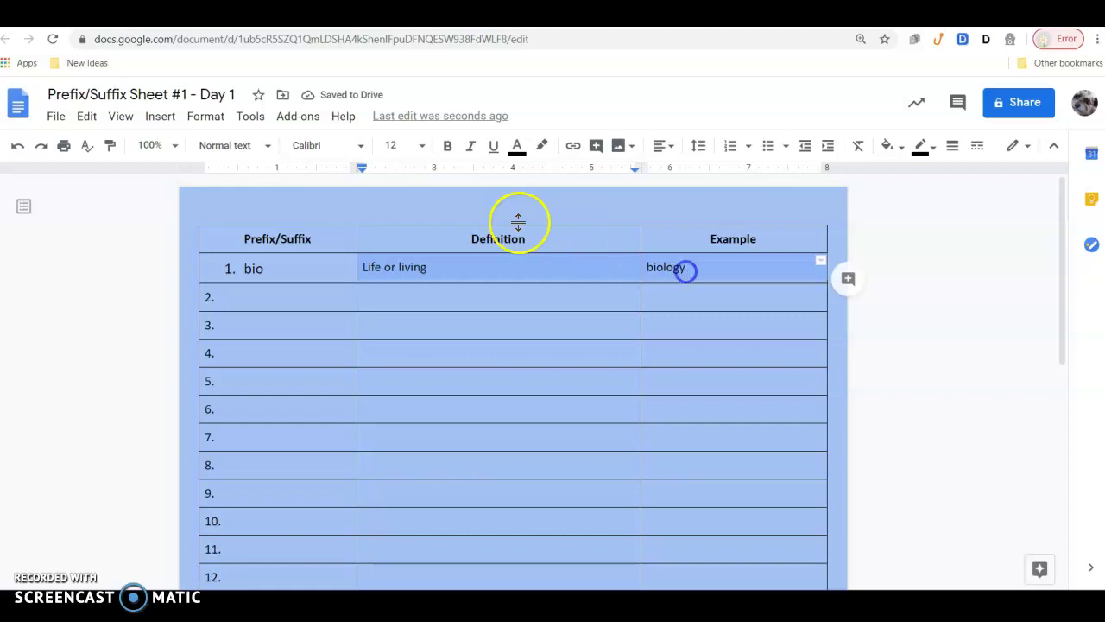
pyautogui.click(421, 150)
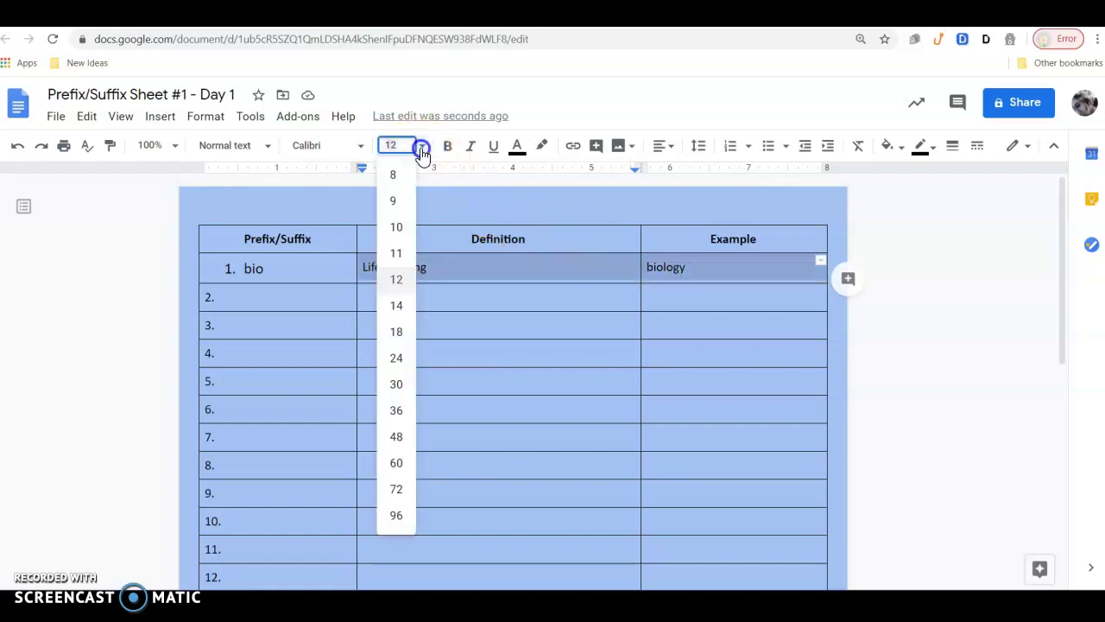
pyautogui.click(393, 305)
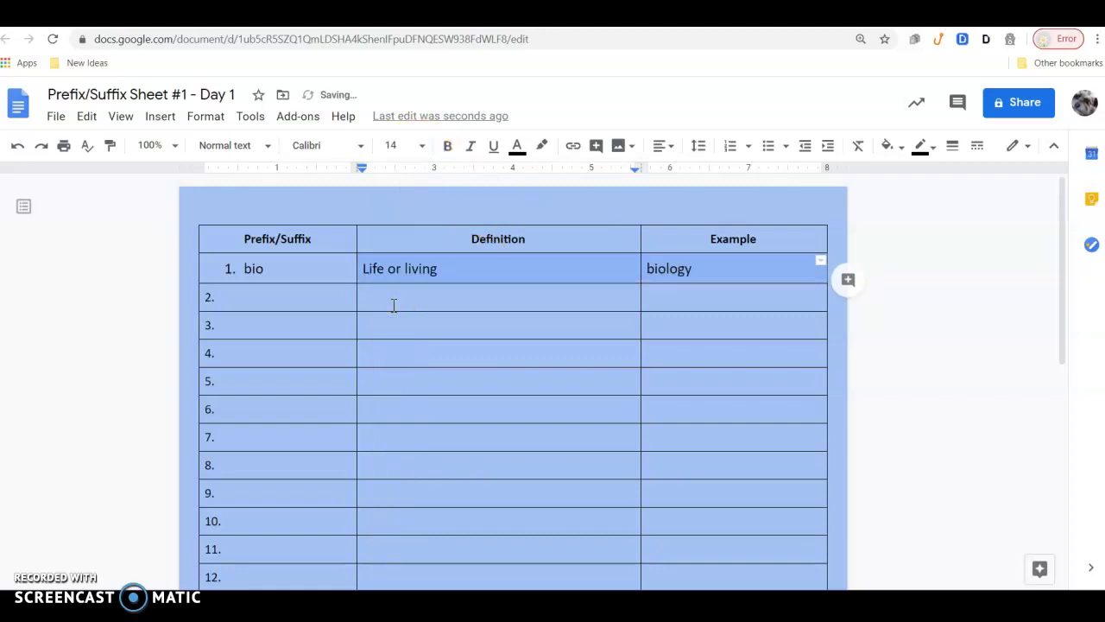
# Enter "Logy (ology)" as item 2 in the Prefix/Suffix column and set its font size to 14
pyautogui.click(257, 299)
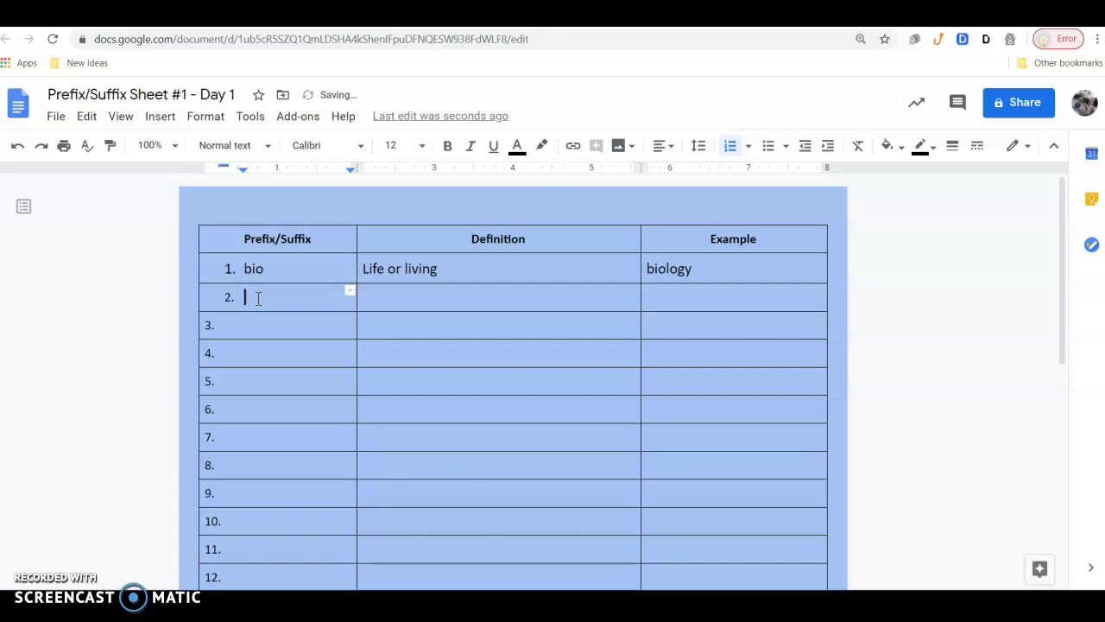
pyautogui.write('logy (ology)')
pyautogui.click(210, 296)
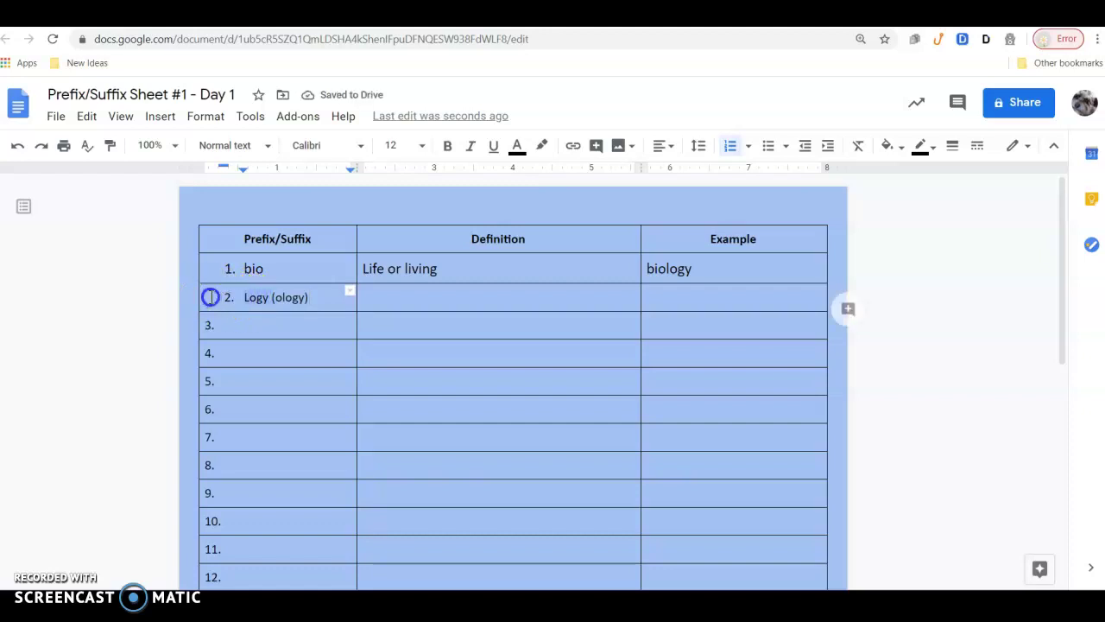
pyautogui.tripleClick(210, 296)
pyautogui.click(423, 146)
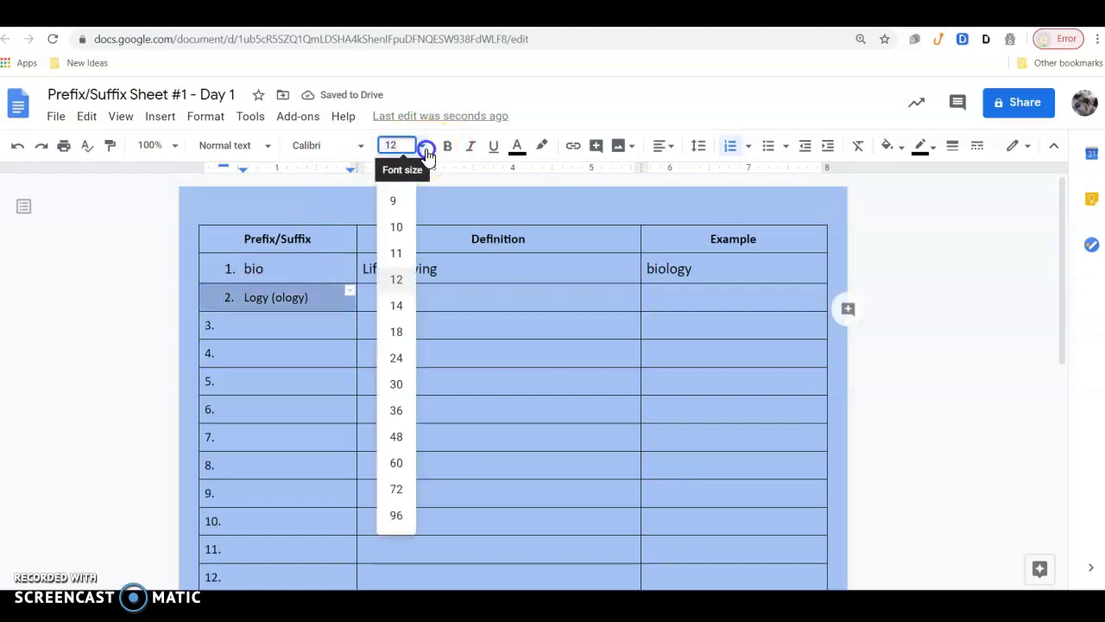
pyautogui.click(405, 307)
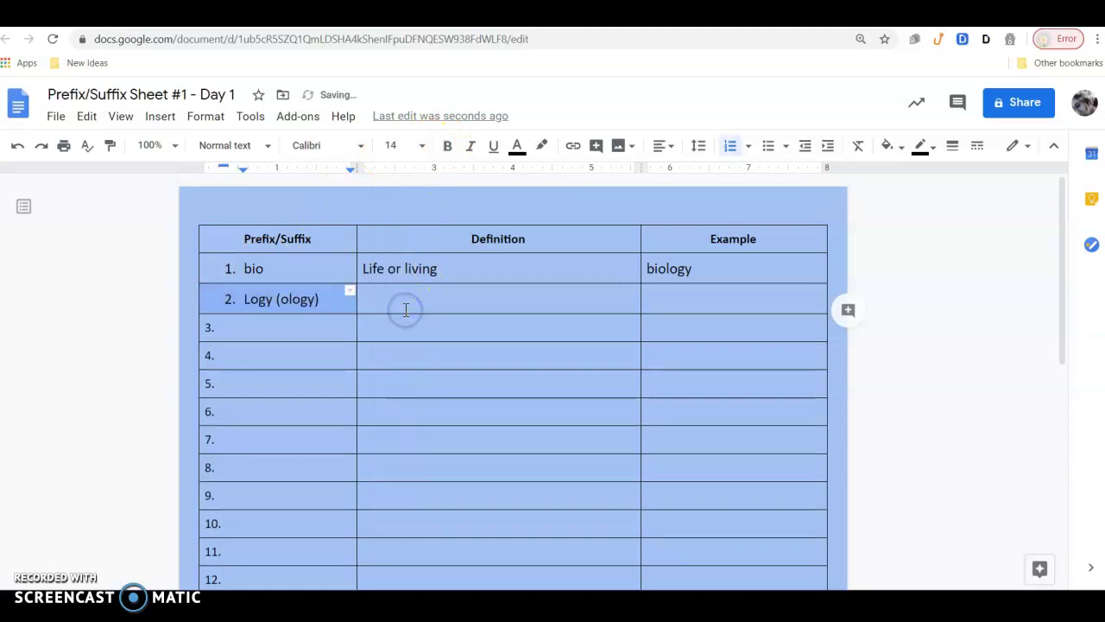
# Enter "Biology, zoology" in font size 14 as the example for item 2
pyautogui.click(651, 300)
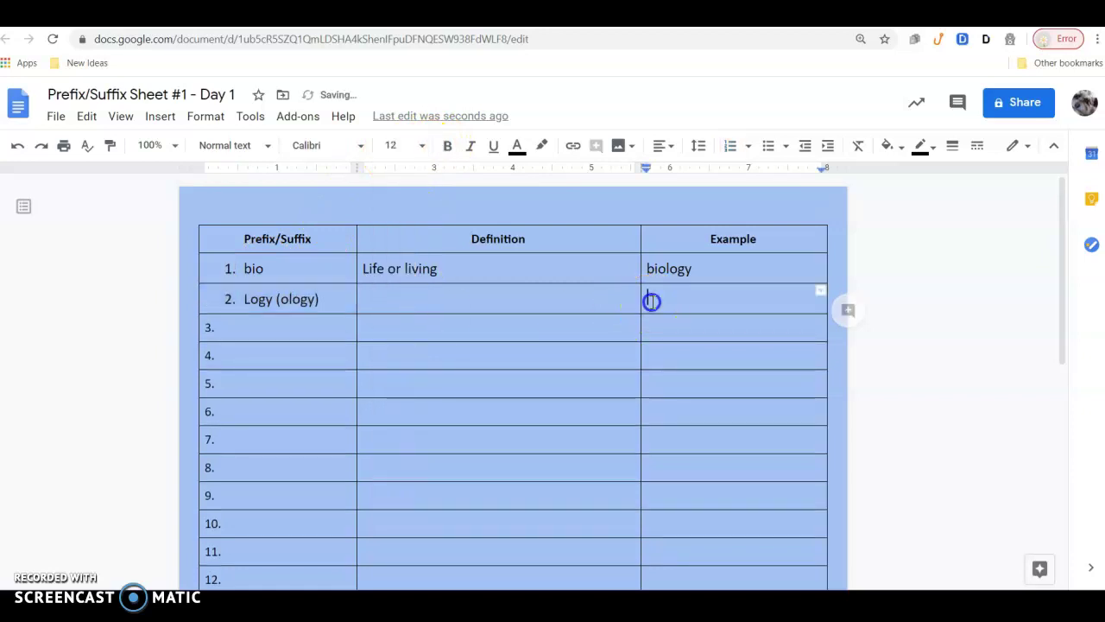
pyautogui.click(422, 147)
pyautogui.click(402, 307)
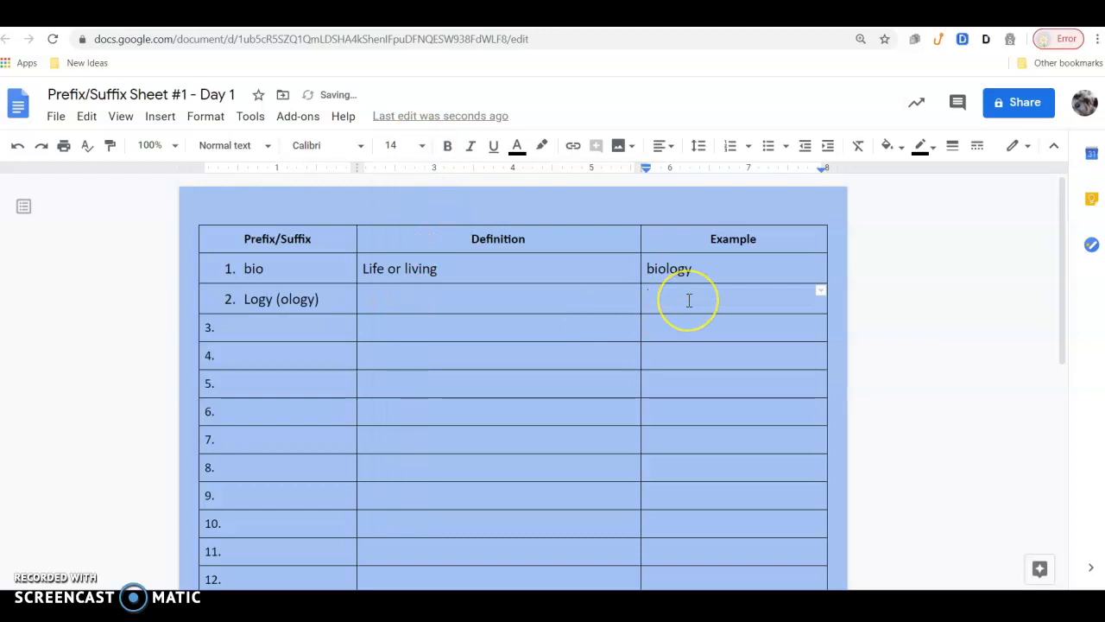
pyautogui.click(689, 300)
pyautogui.write('biology')
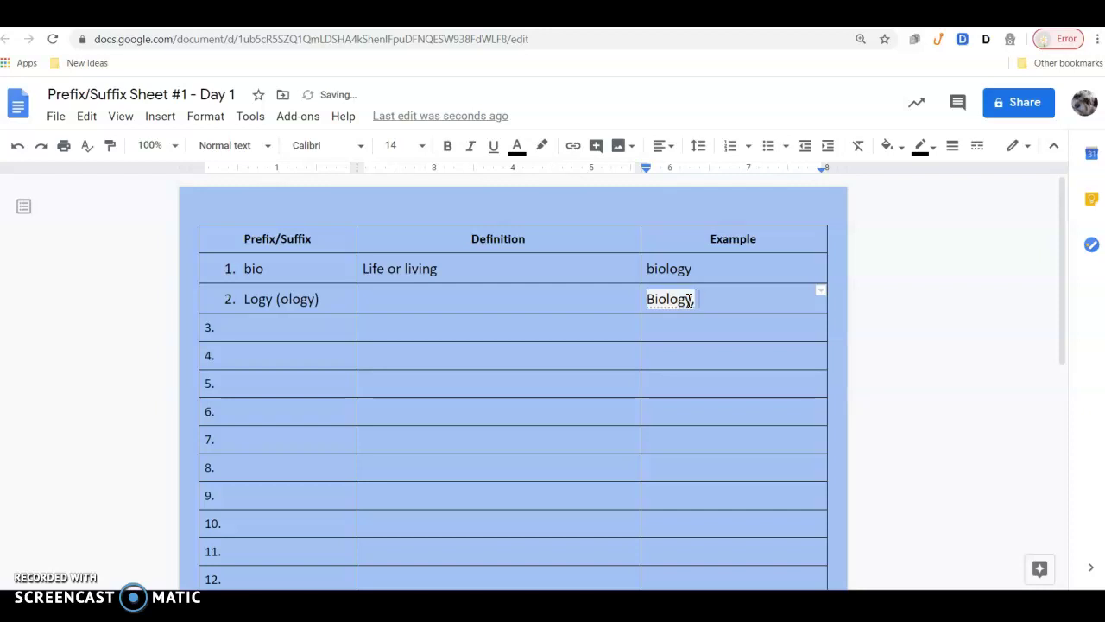
pyautogui.write(' zoology')
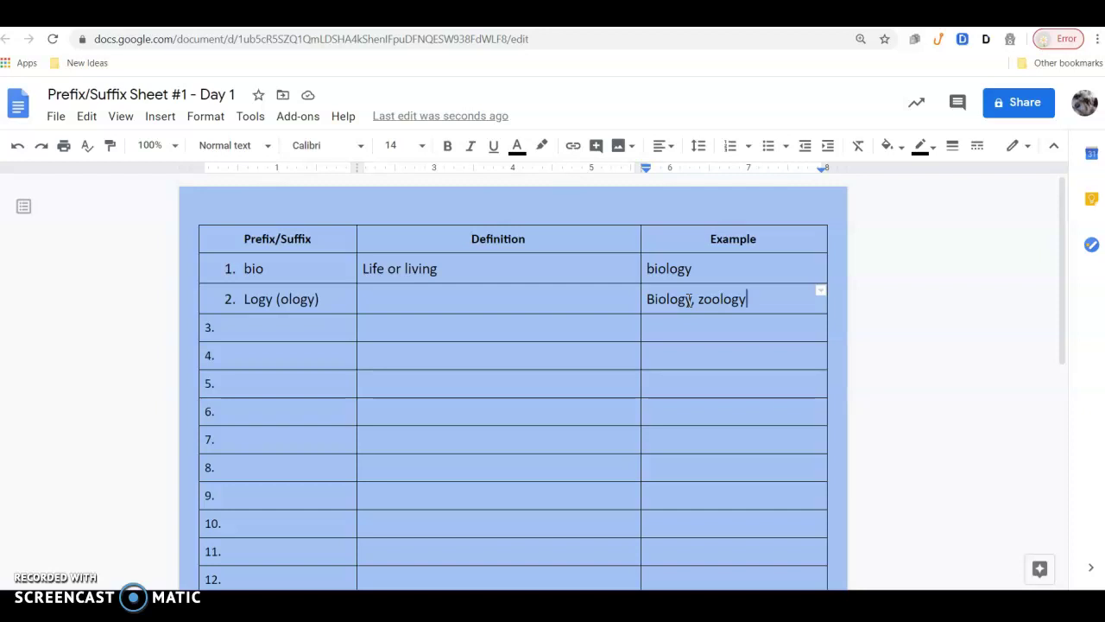
# Enter "The study of" as the definition for item 2 and set its font size to 14
pyautogui.click(399, 302)
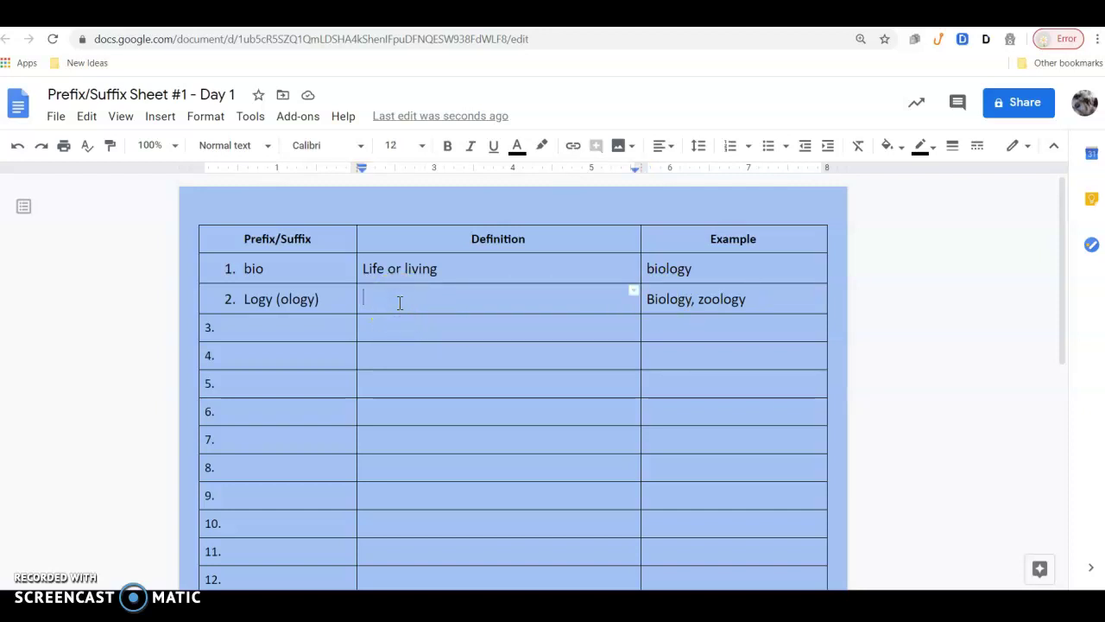
pyautogui.write('t')
pyautogui.write('he stu')
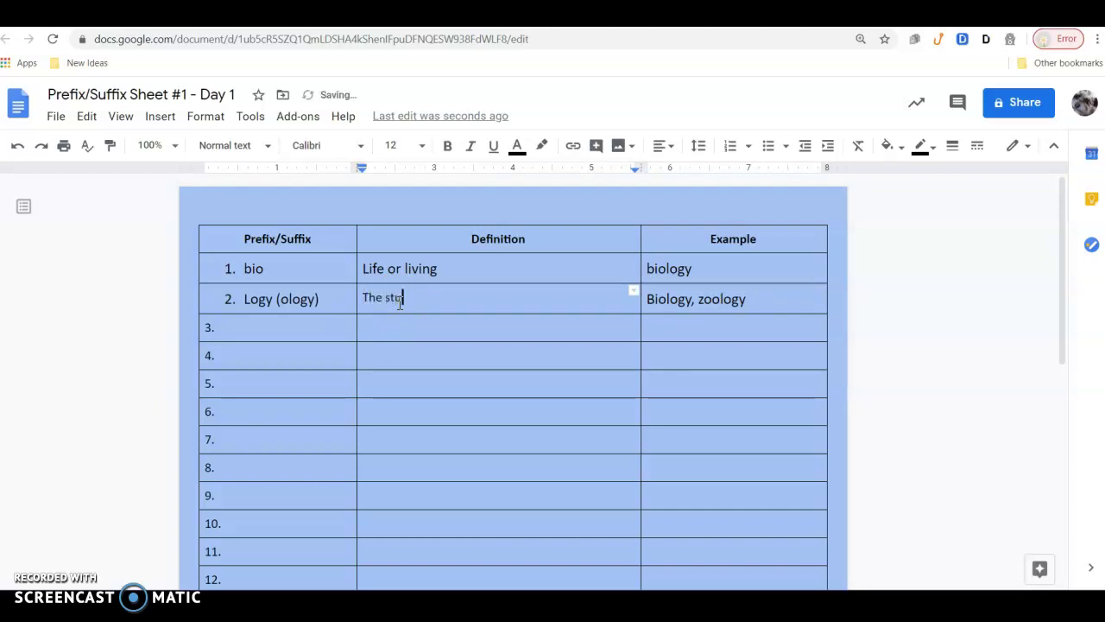
pyautogui.write('dy of')
pyautogui.click(380, 296)
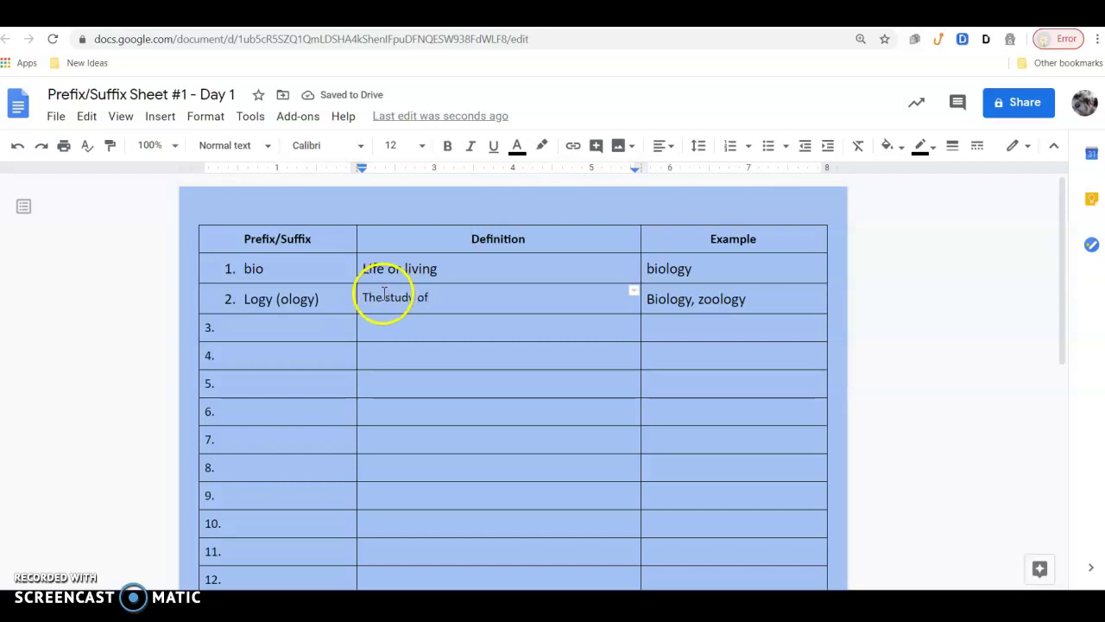
pyautogui.moveTo(361, 296); pyautogui.dragTo(437, 305)
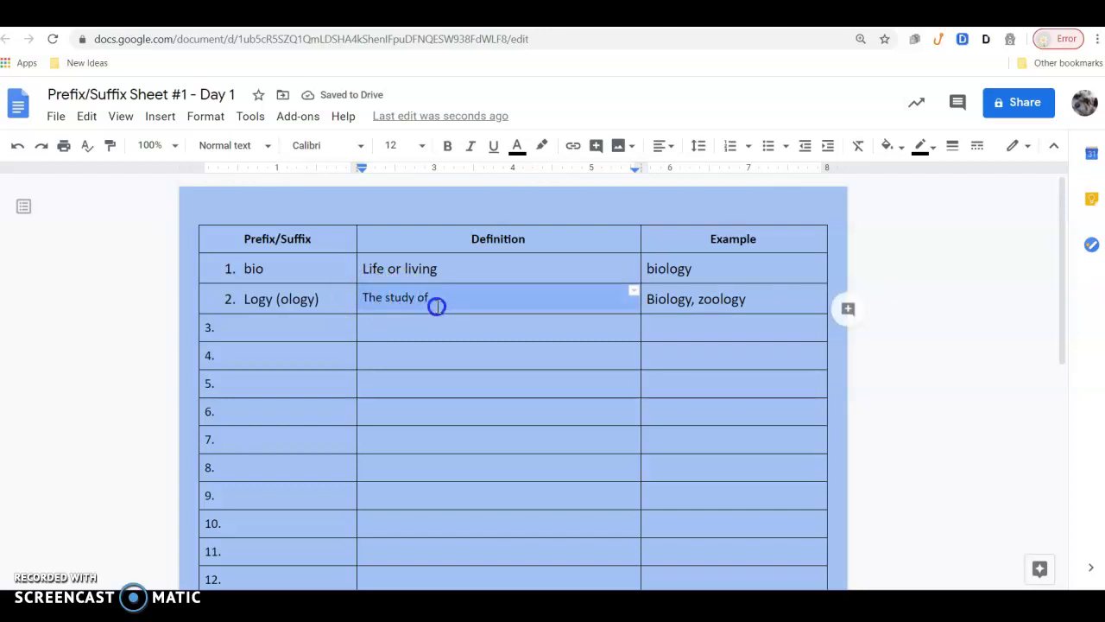
pyautogui.click(419, 145)
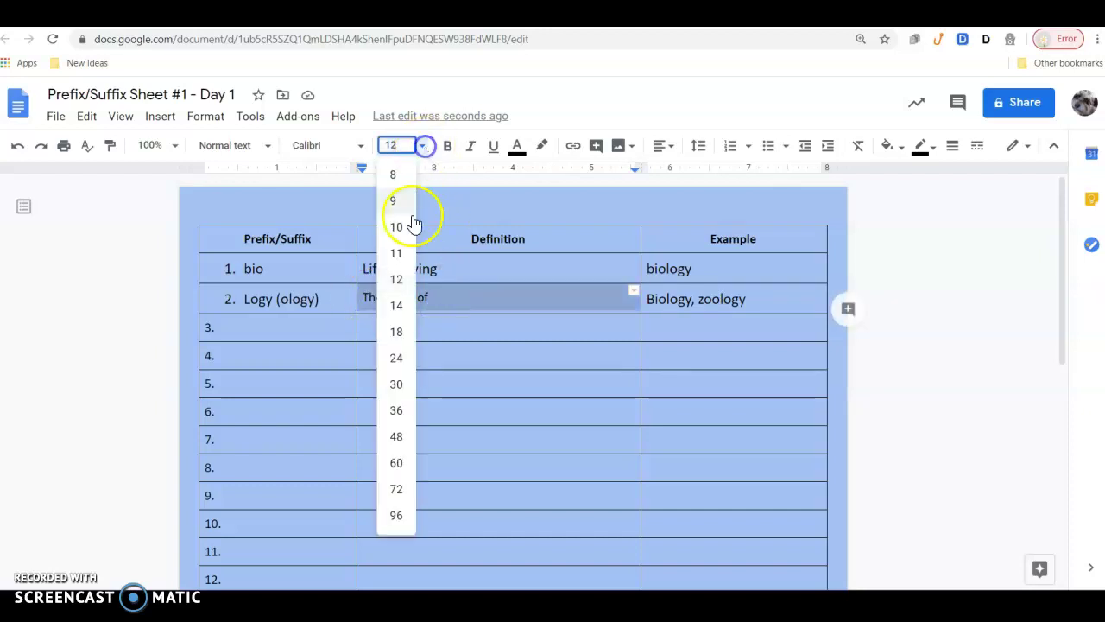
pyautogui.click(394, 307)
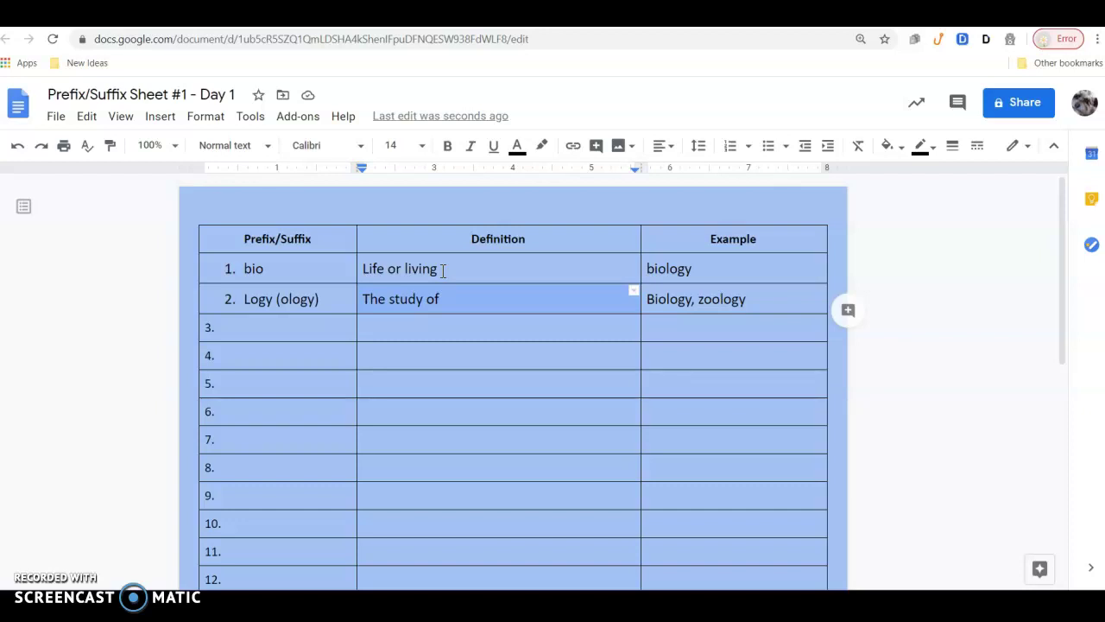
# Place the text cursor at the Prefix/Suffix Quiz I Date line below the table
pyautogui.click(224, 101)
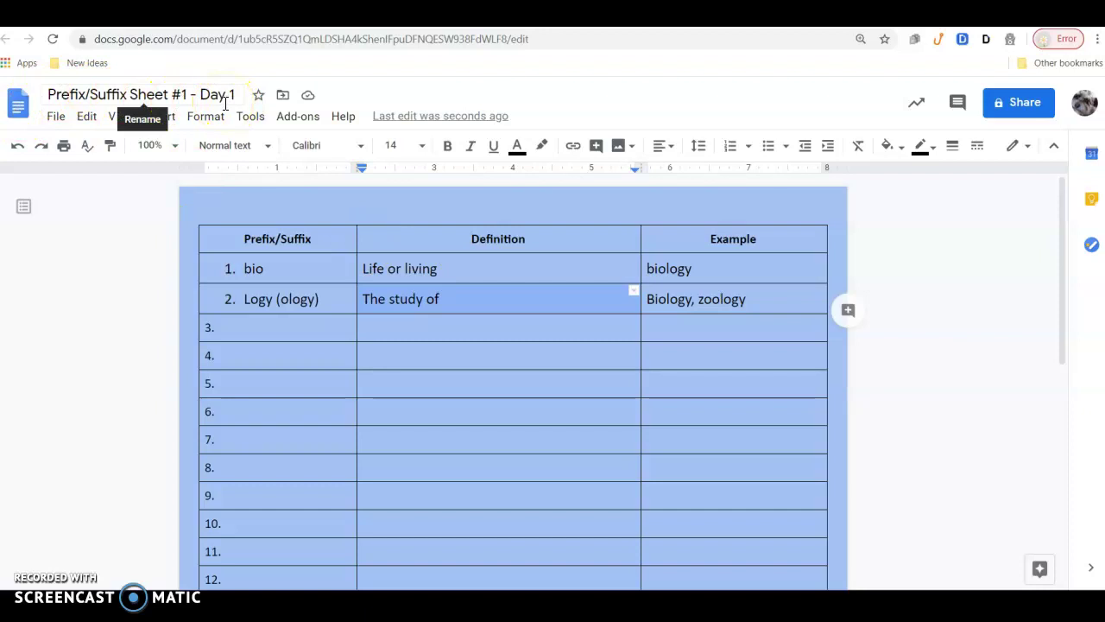
pyautogui.click(444, 332)
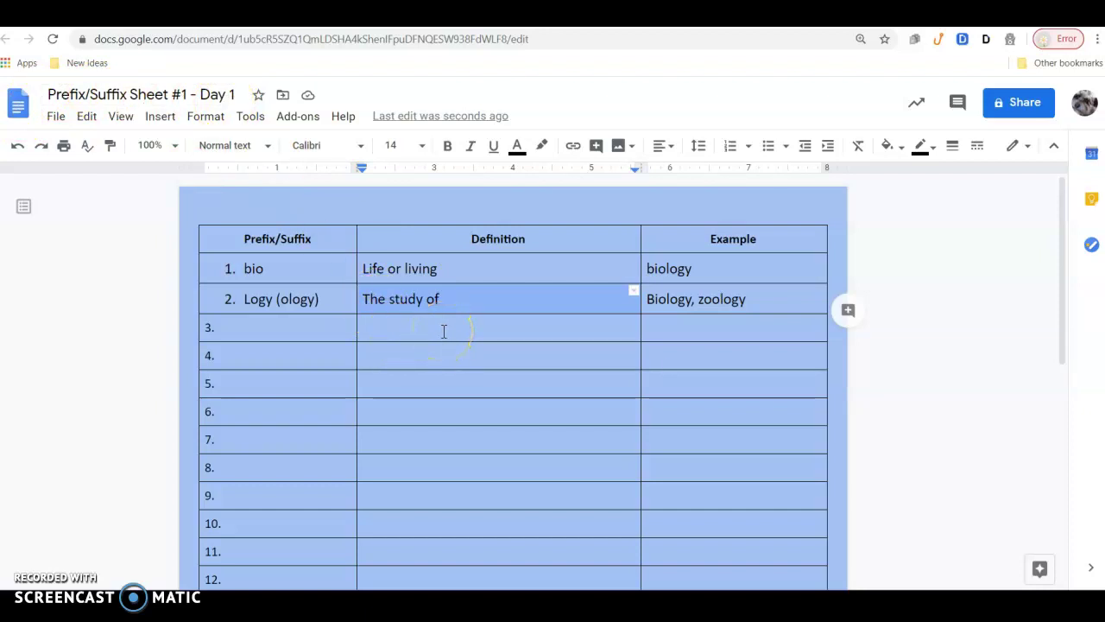
pyautogui.scroll(-5, 443, 330)
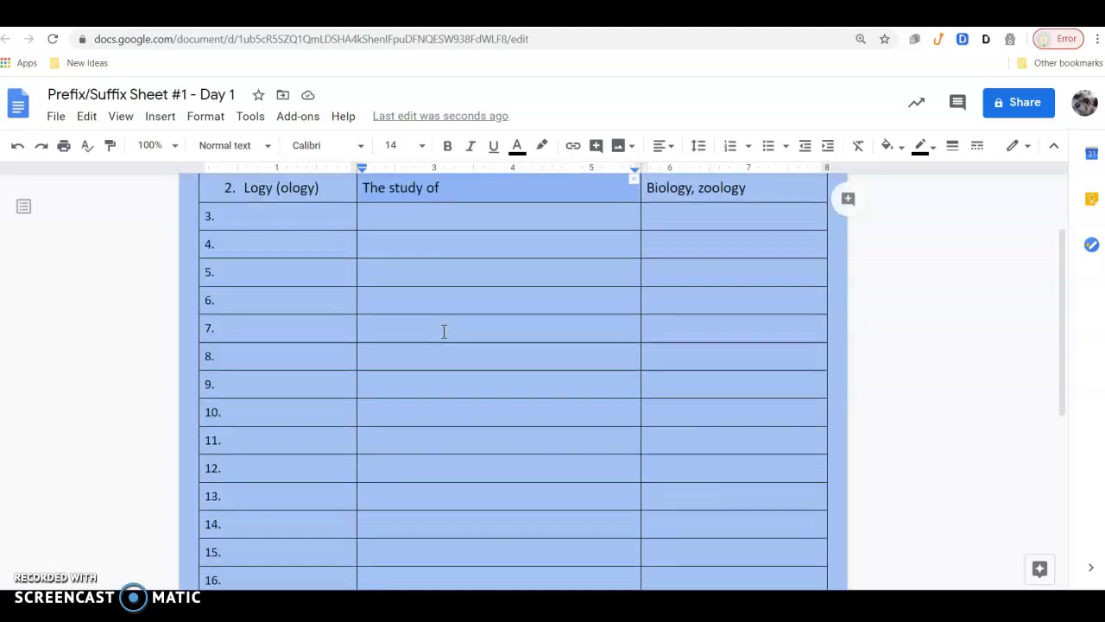
pyautogui.click(365, 480)
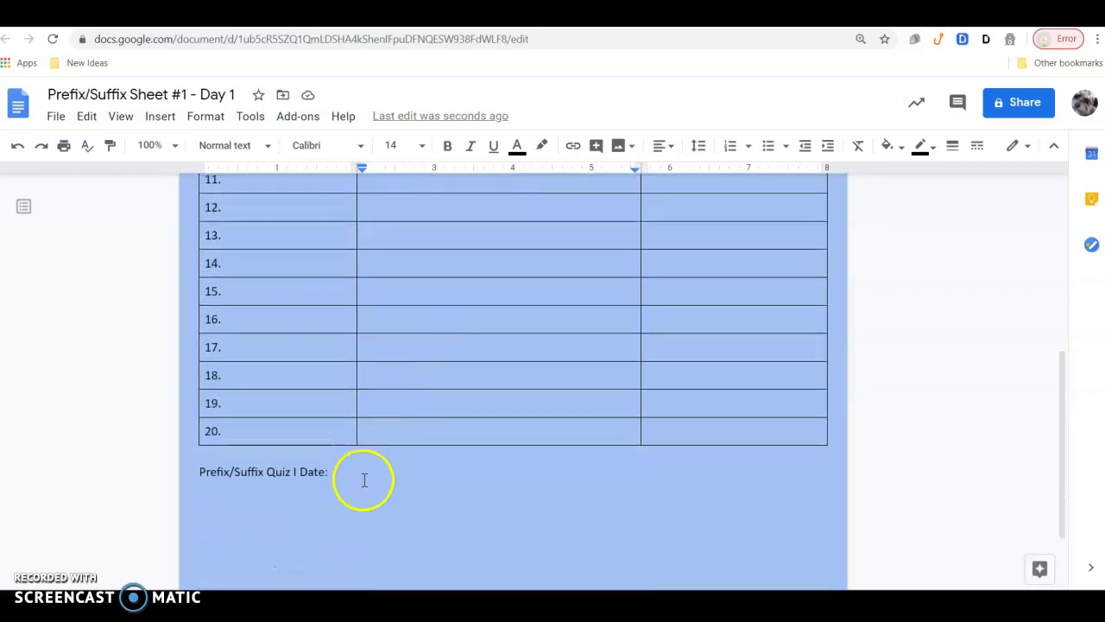
pyautogui.press('Return')
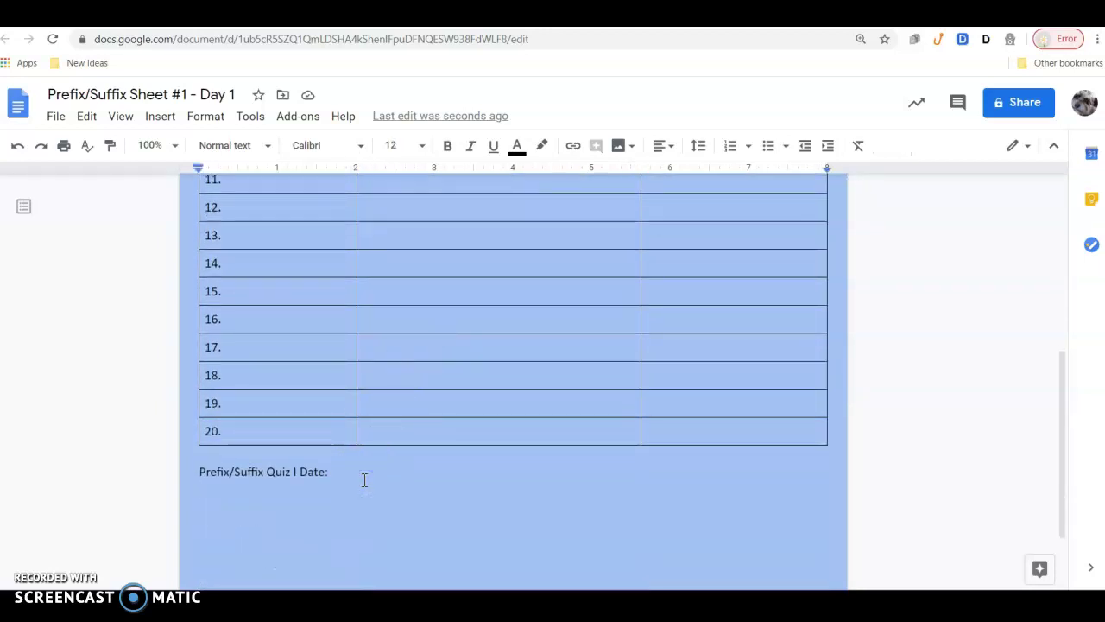